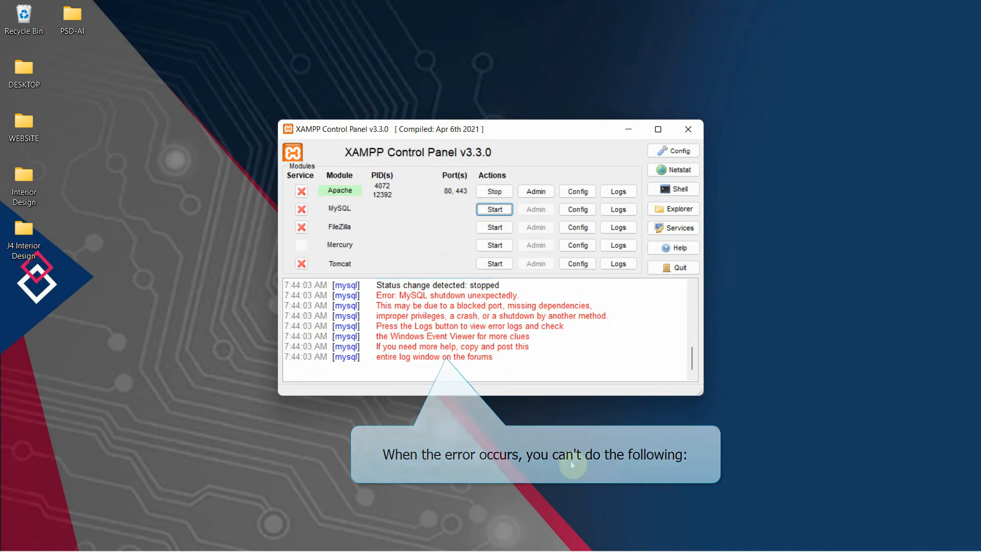
- Switch to Google Chrome and load the XAMPP dashboard at localhost
mouse_move(604, 551)
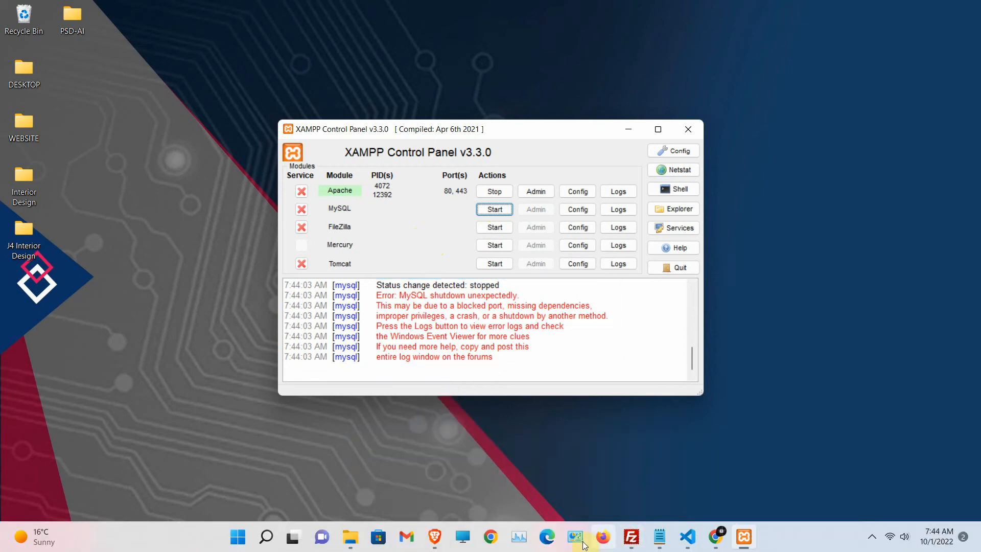
click(499, 540)
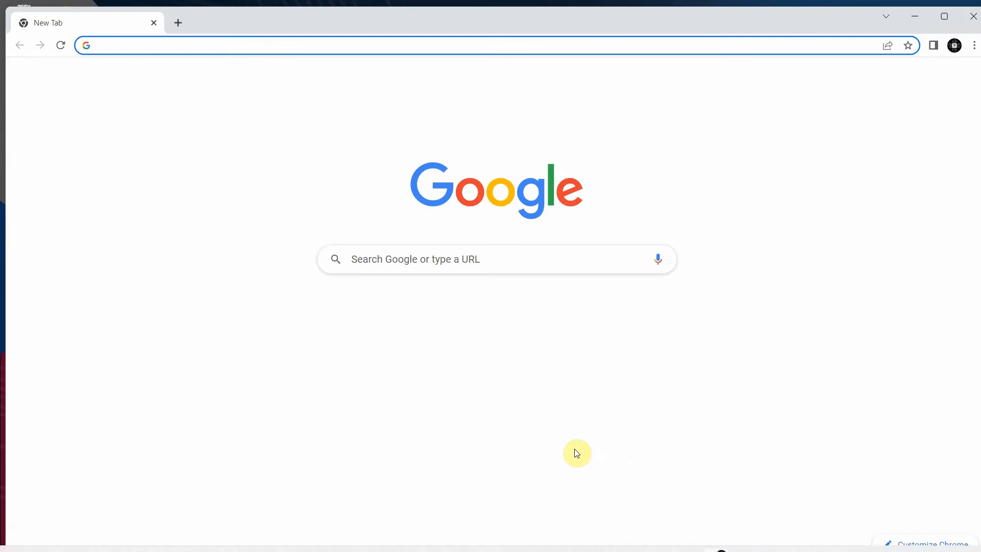
text(lo)
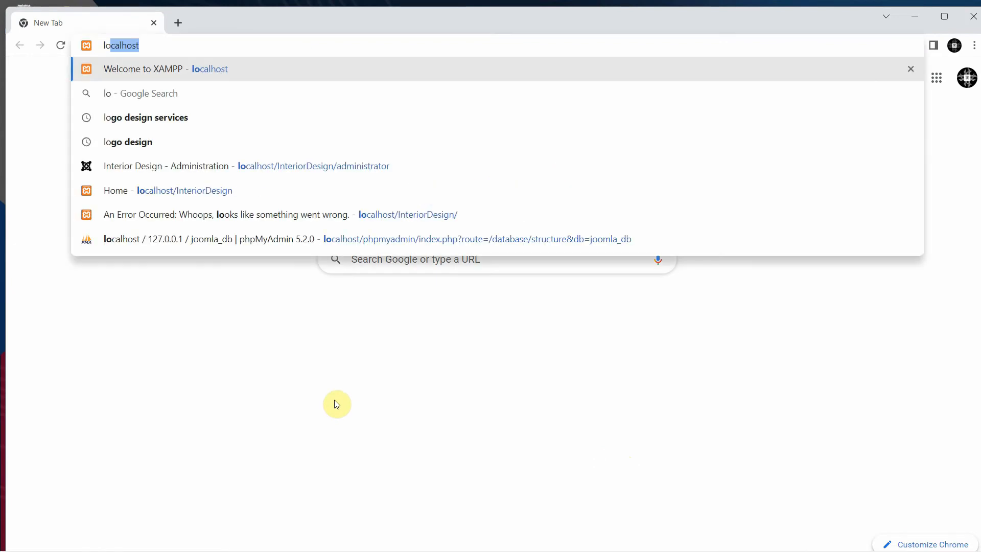
text(calhost)
key(Return)
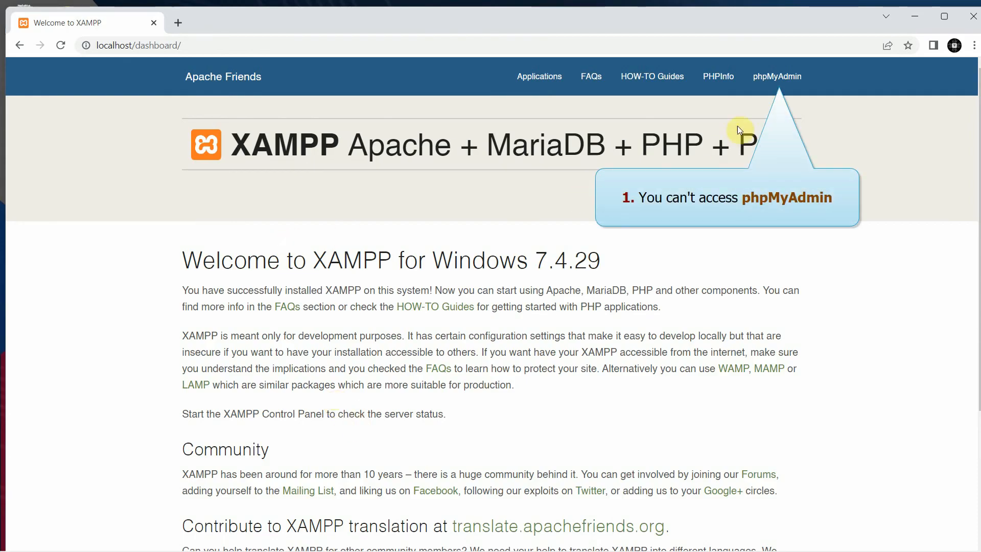
- Open phpMyAdmin from the XAMPP dashboard in a new browser tab and view that page
right_click(767, 80)
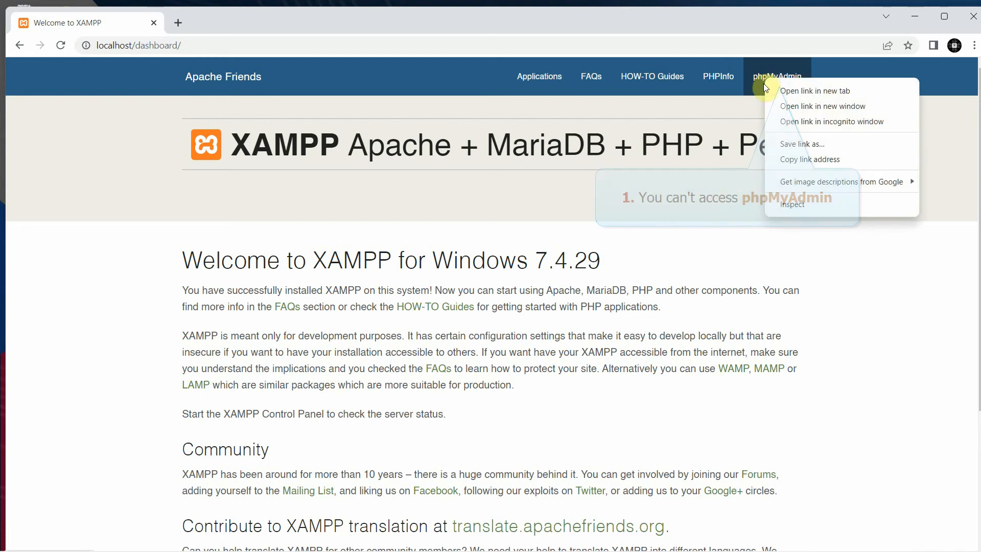
click(808, 92)
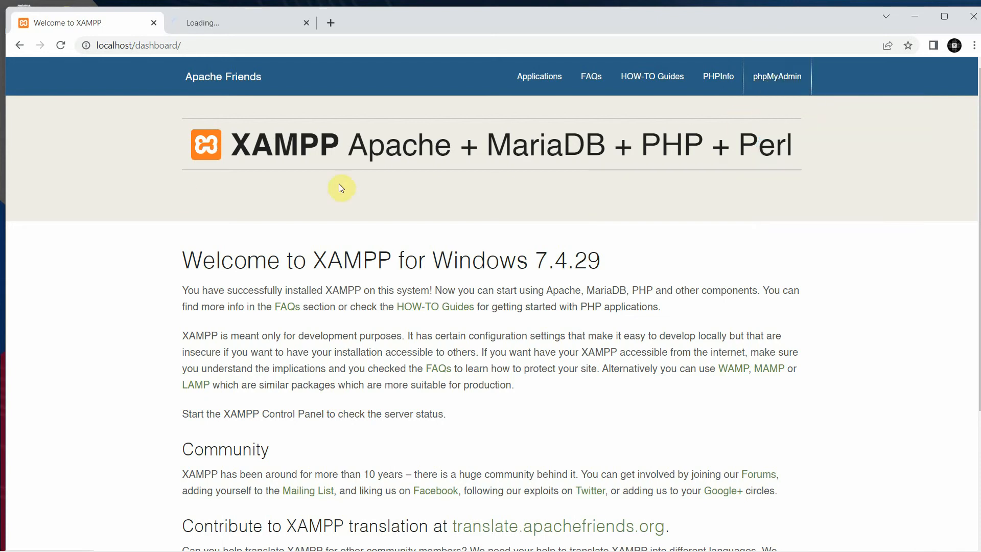
click(257, 24)
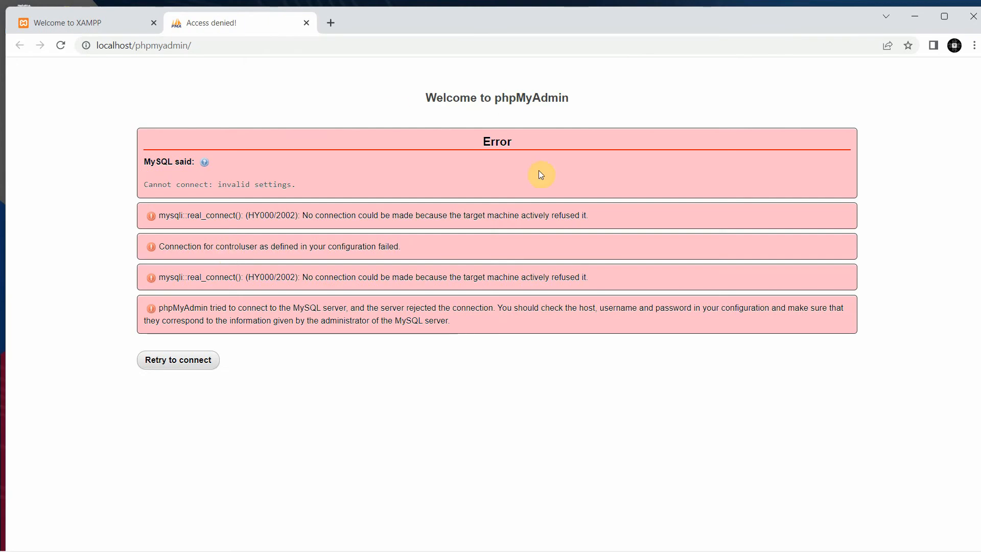
- Load the Joomla project at localhost/interiorDesign in the dashboard's tab, check the page, and minimize the browser
click(125, 24)
click(196, 46)
click(140, 45)
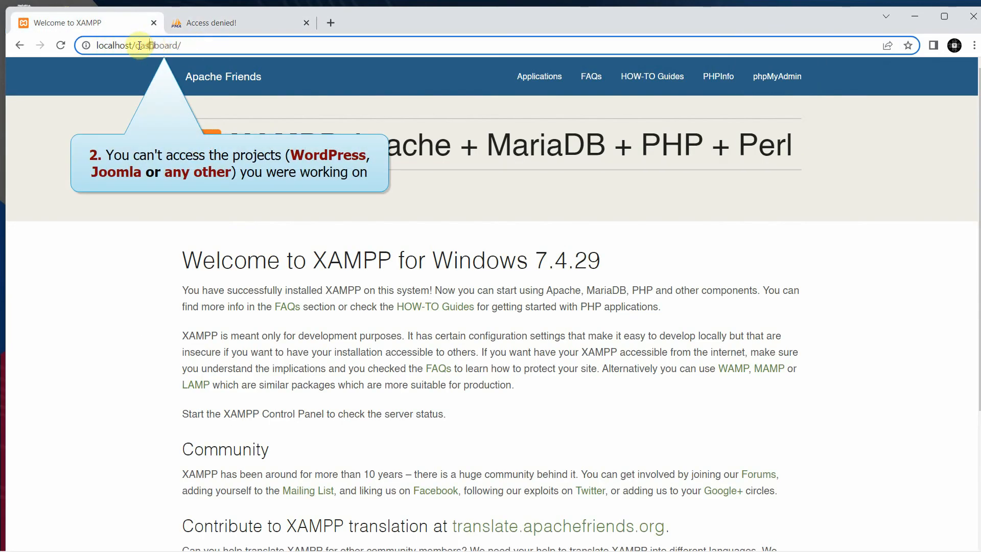
drag(136, 45, 182, 45)
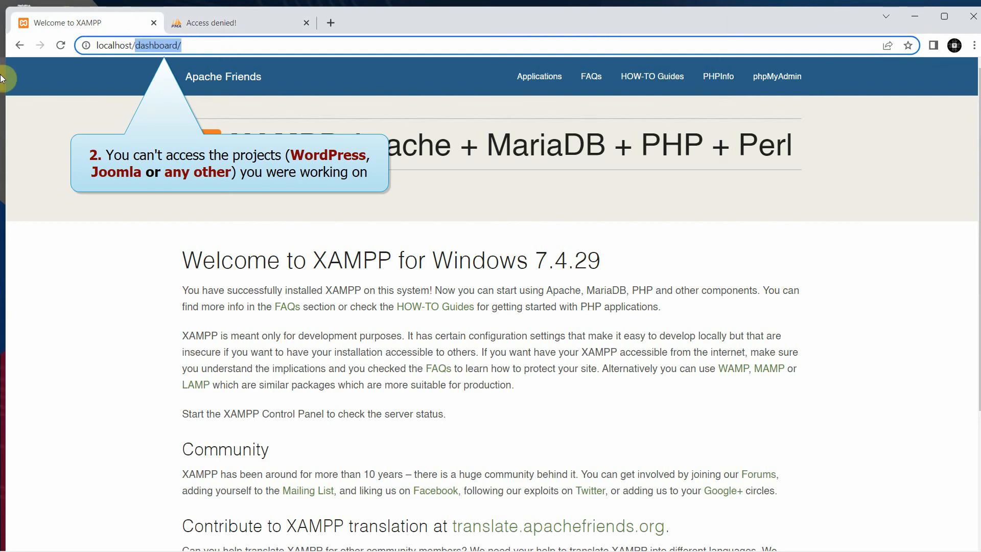
text(in)
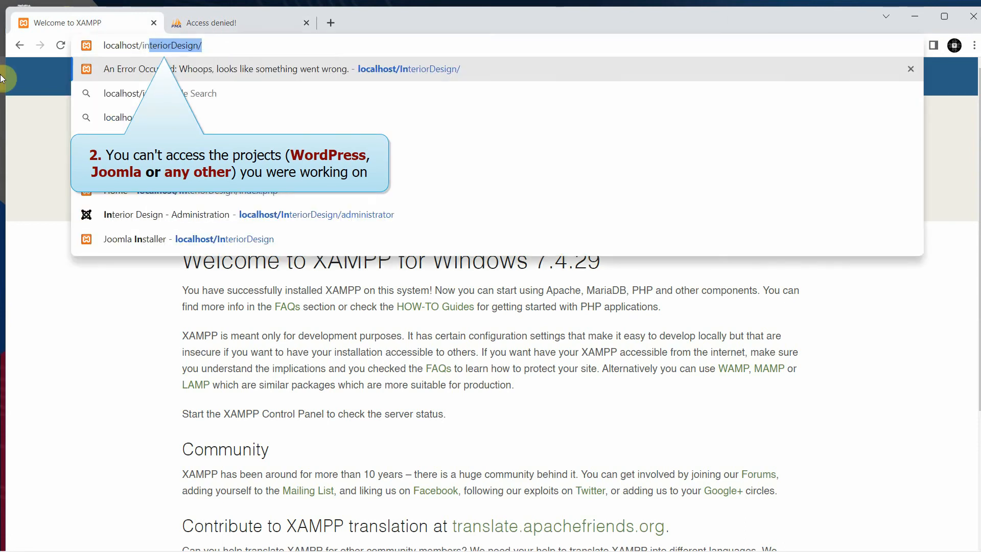
text(teriorDesign)
key(Return)
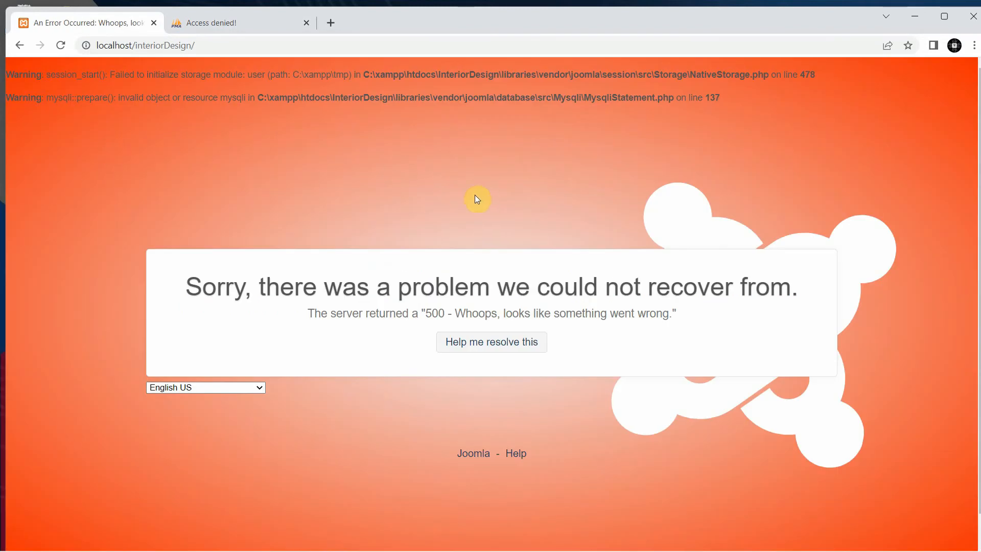
click(917, 16)
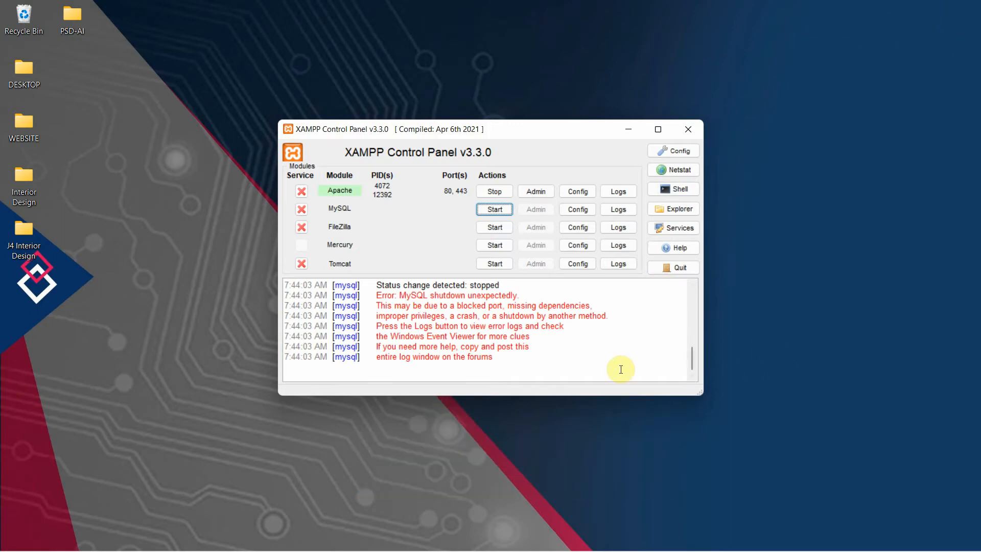
- Open the XAMPP installation folder from the XAMPP Control Panel and go into its mysql folder
click(672, 209)
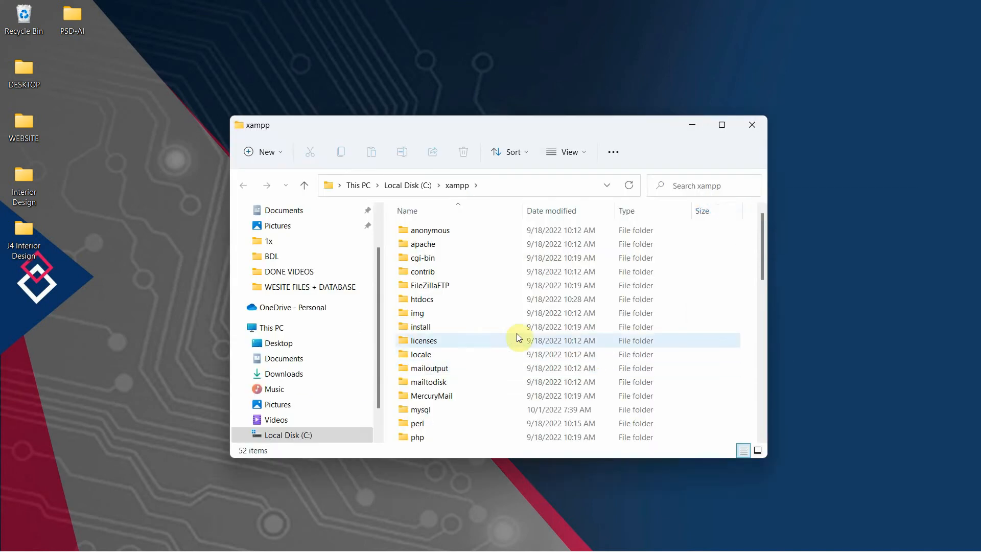
click(470, 410)
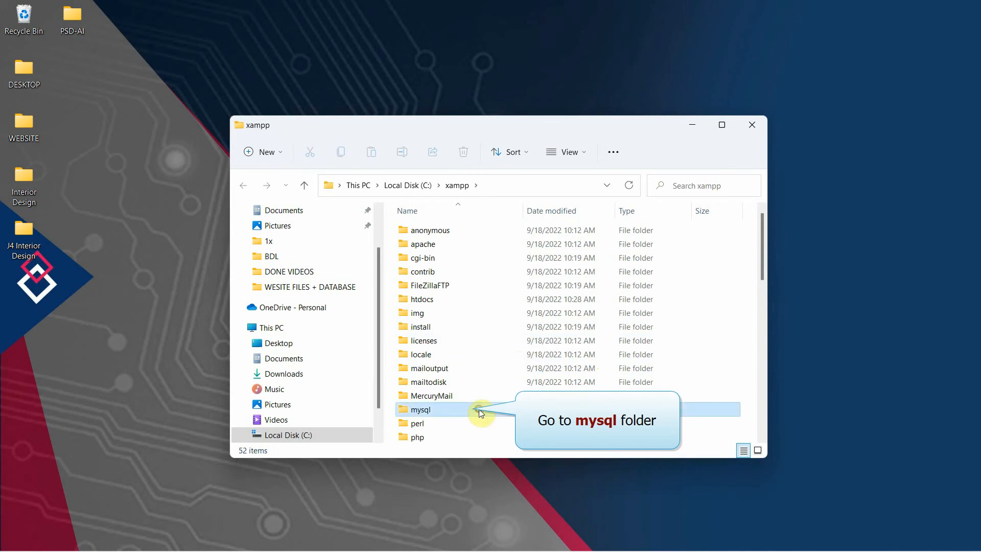
double_click(508, 411)
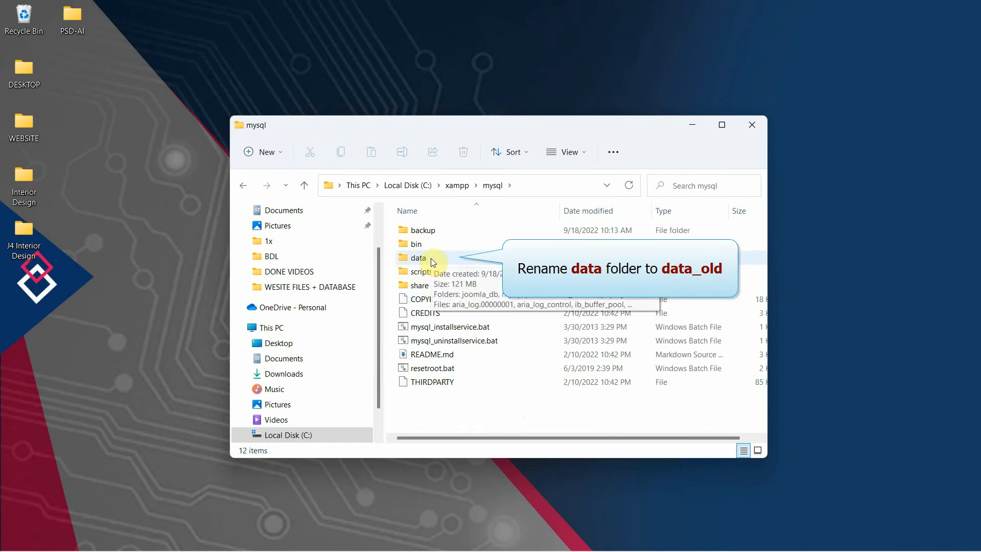
- Rename the data folder inside the mysql folder to data_old
click(452, 260)
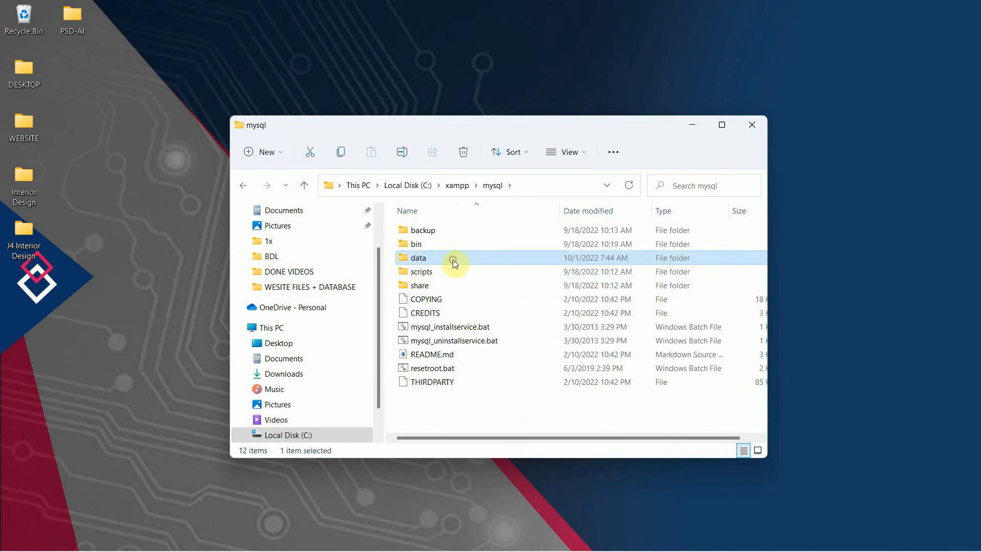
key(F2)
click(434, 257)
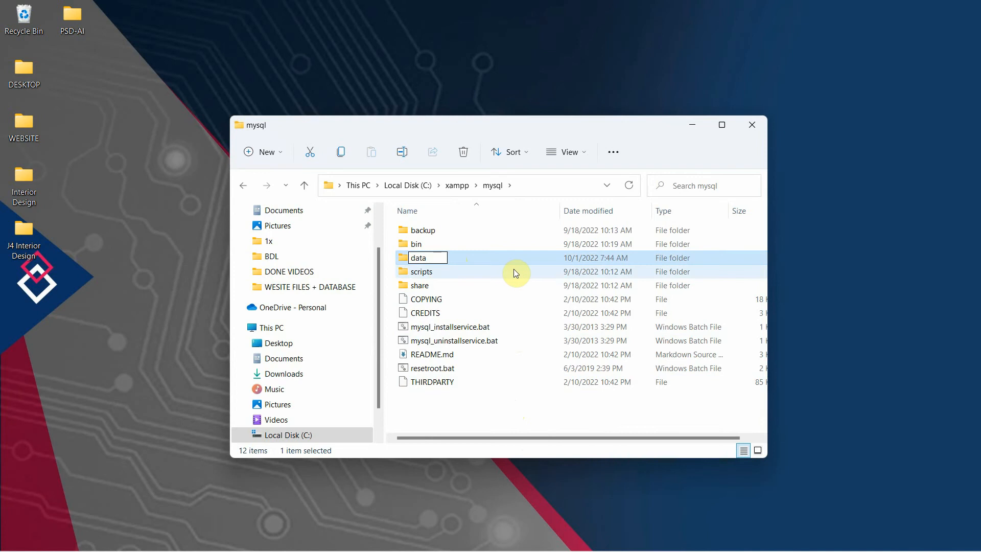
text(_old)
click(510, 259)
click(459, 408)
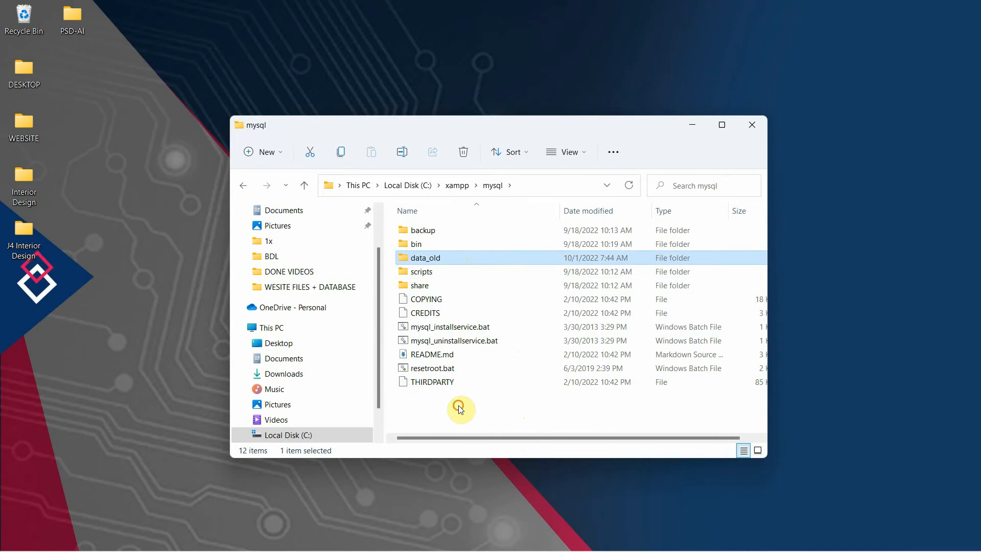
- Create a new folder named data inside the mysql folder
click(281, 153)
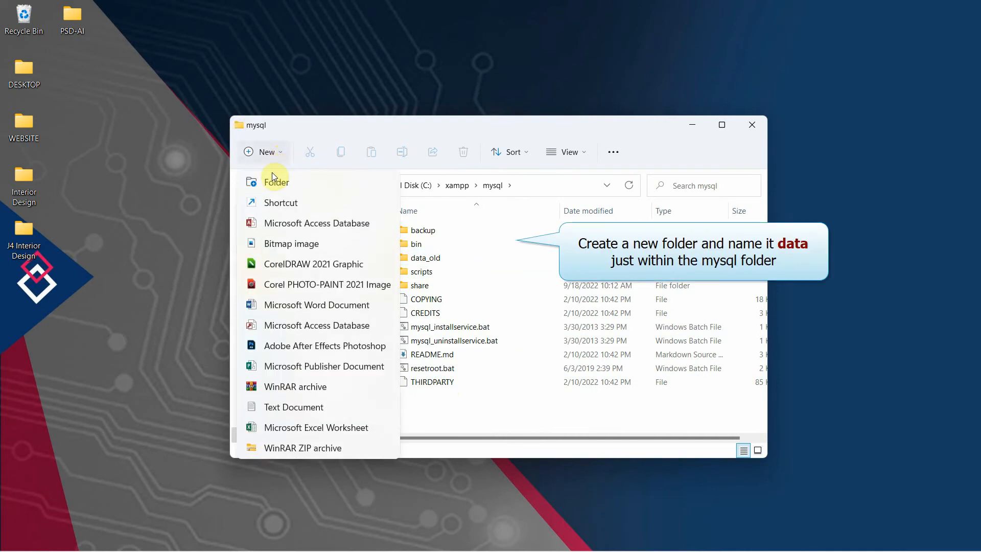
click(312, 185)
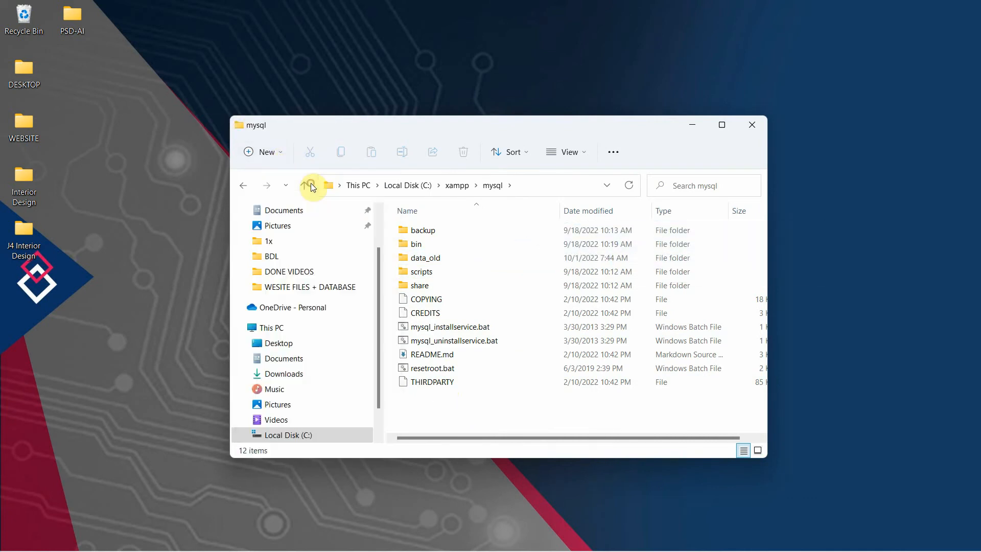
text(data)
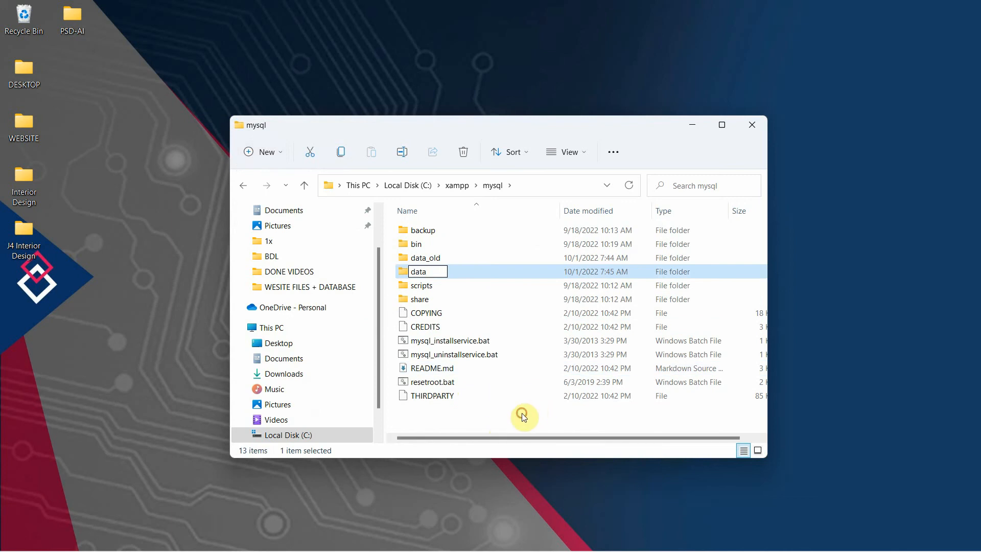
click(522, 412)
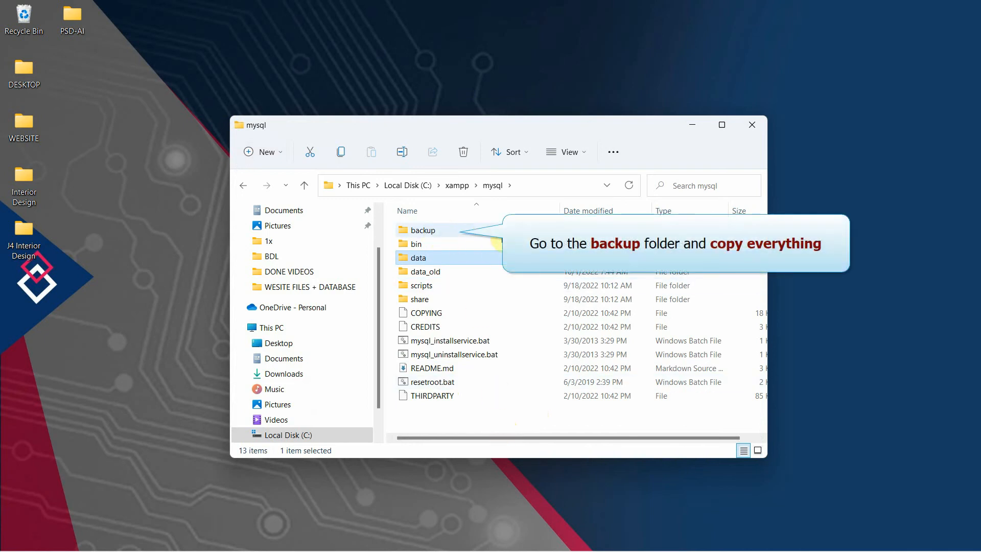
- Copy all files and folders from the mysql backup folder
click(522, 232)
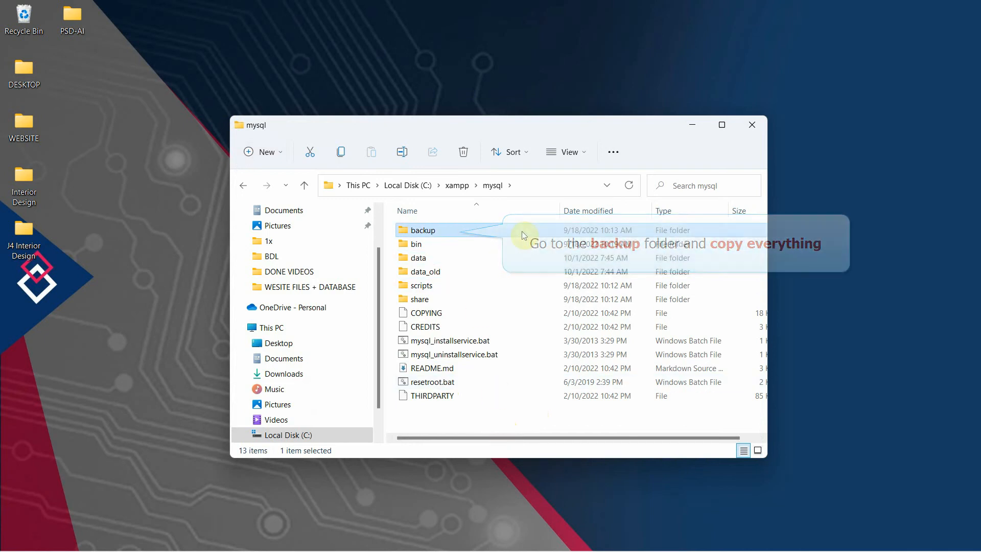
double_click(522, 231)
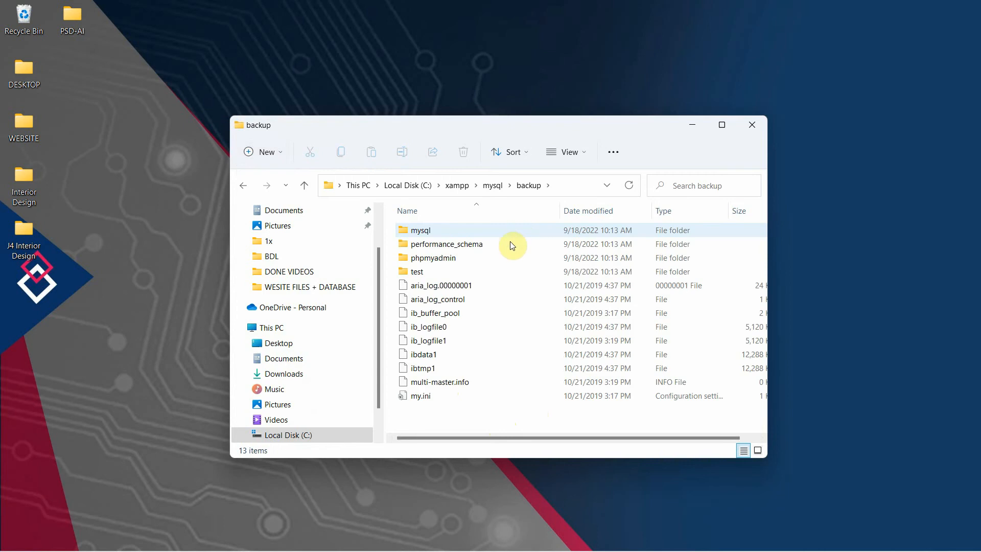
drag(399, 241, 428, 417)
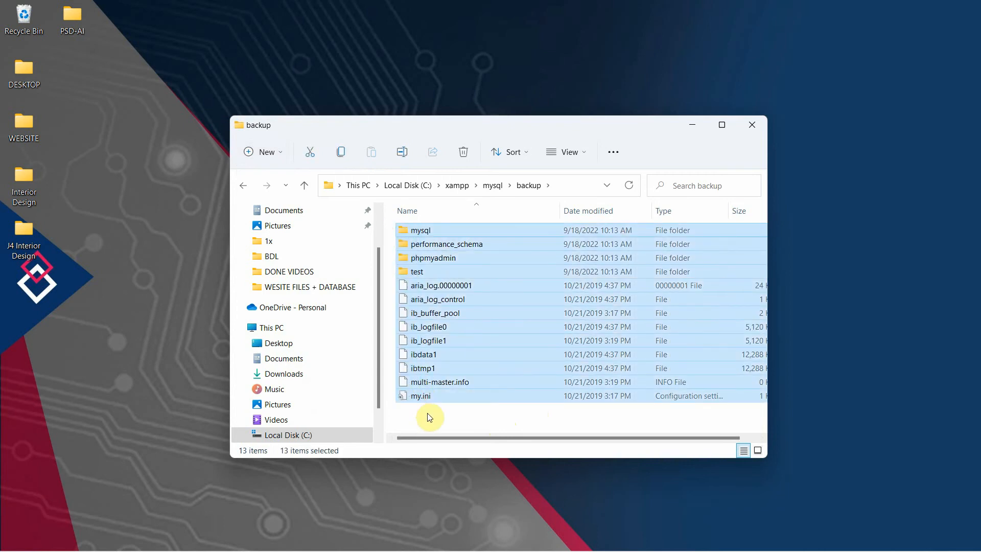
click(342, 154)
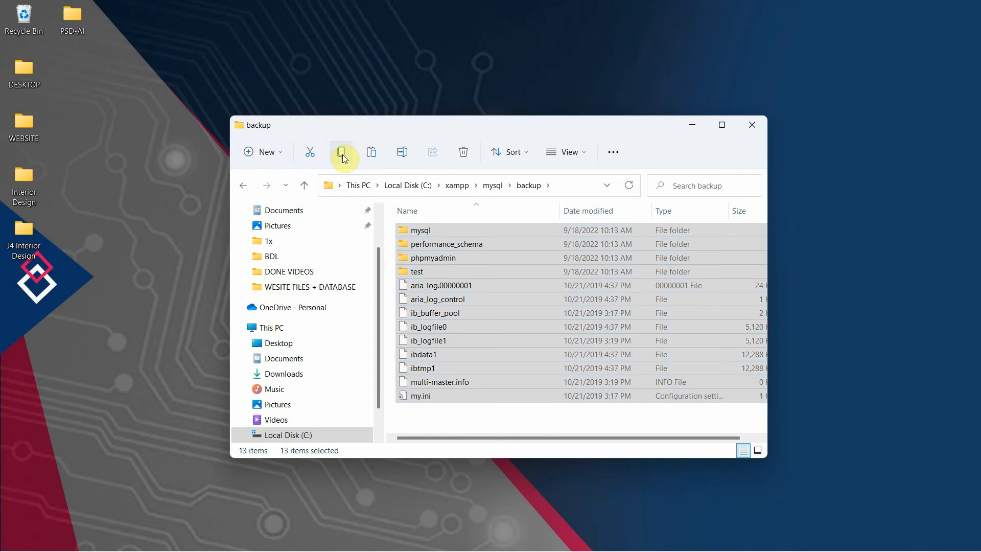
- Paste the copied backup files and folders into the new, empty data folder
click(304, 186)
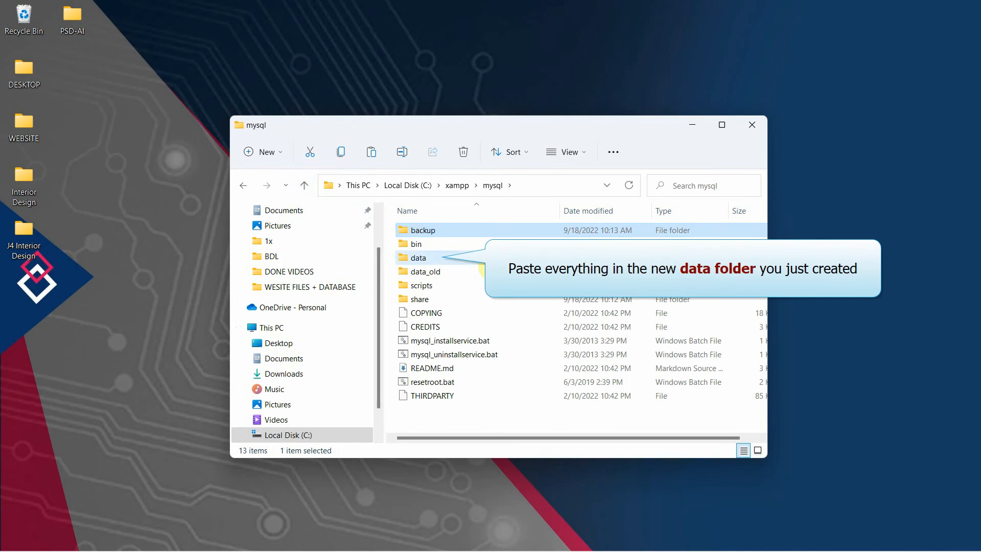
click(493, 261)
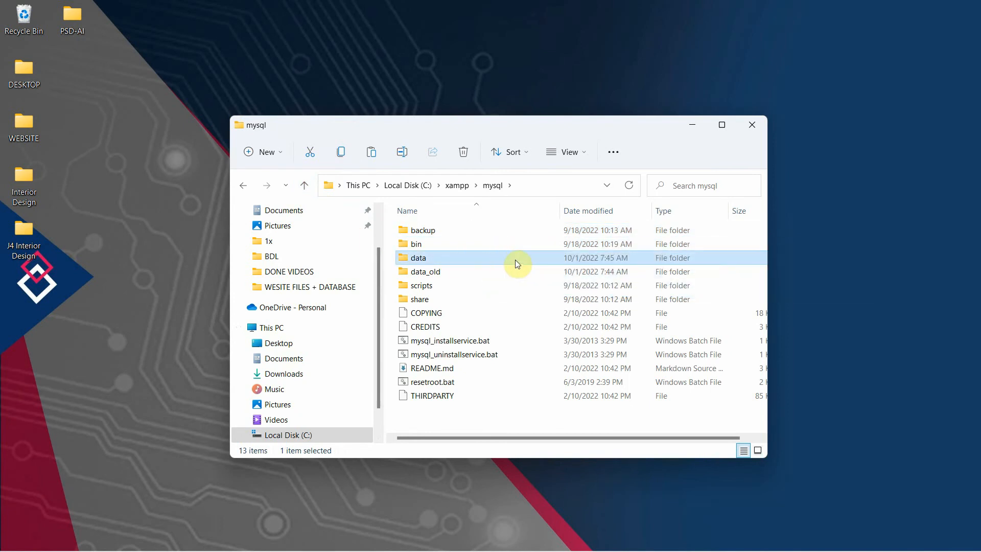
double_click(515, 260)
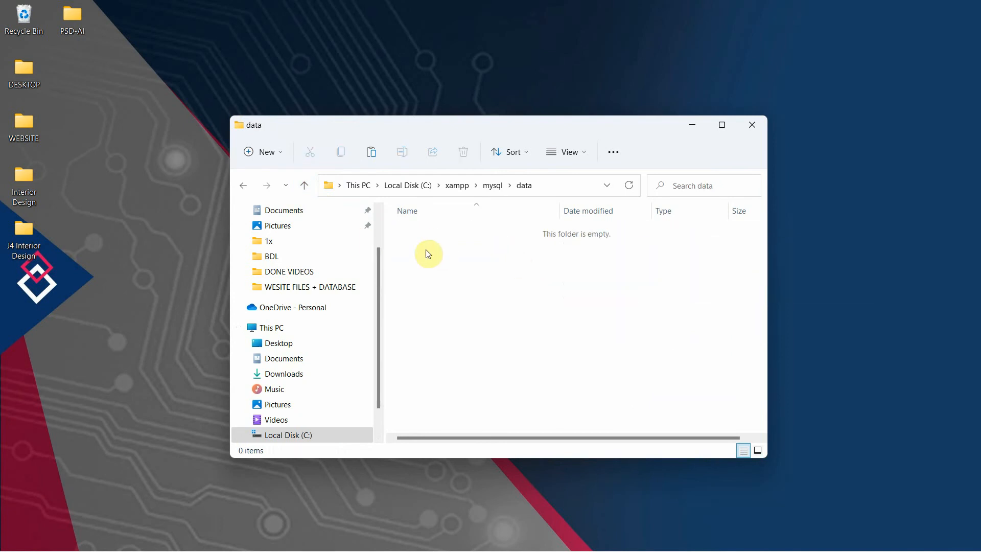
click(373, 152)
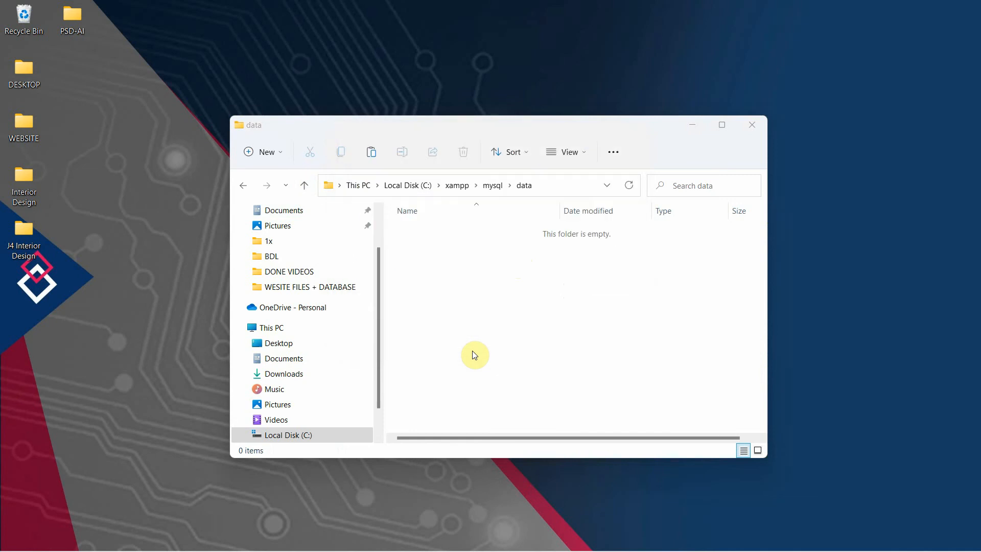
- Copy the joomla_db and test folders and the ibdata1 file from the data_old folder inside mysql
click(305, 185)
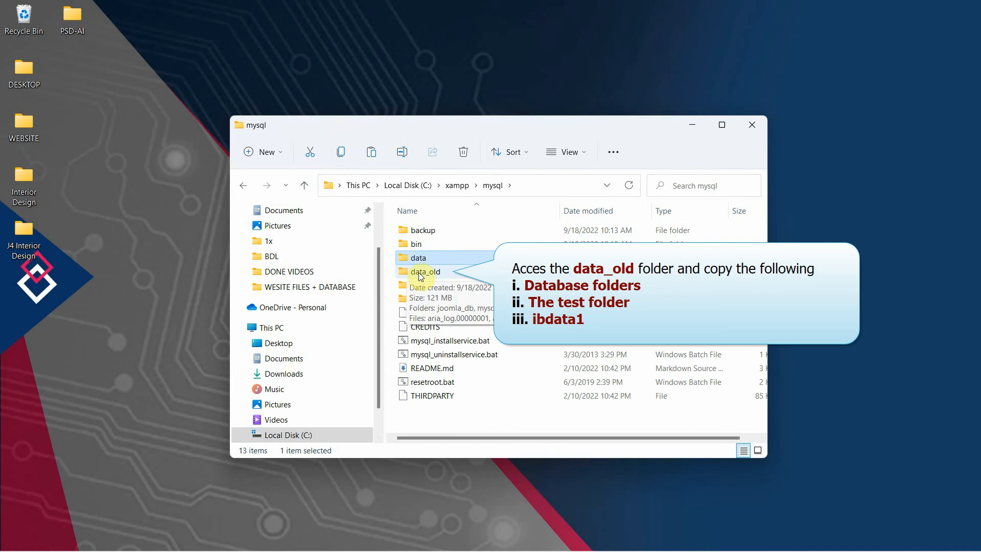
click(490, 276)
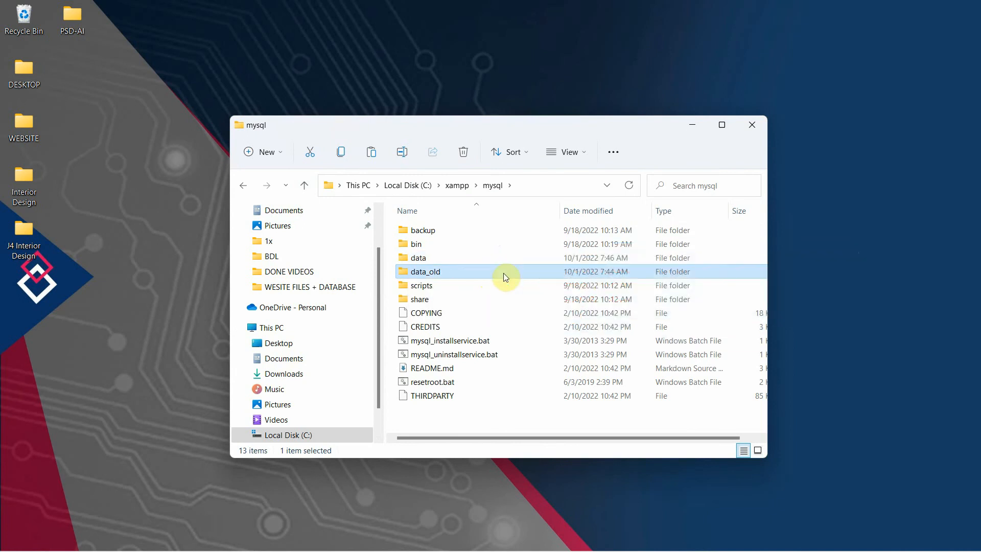
double_click(504, 273)
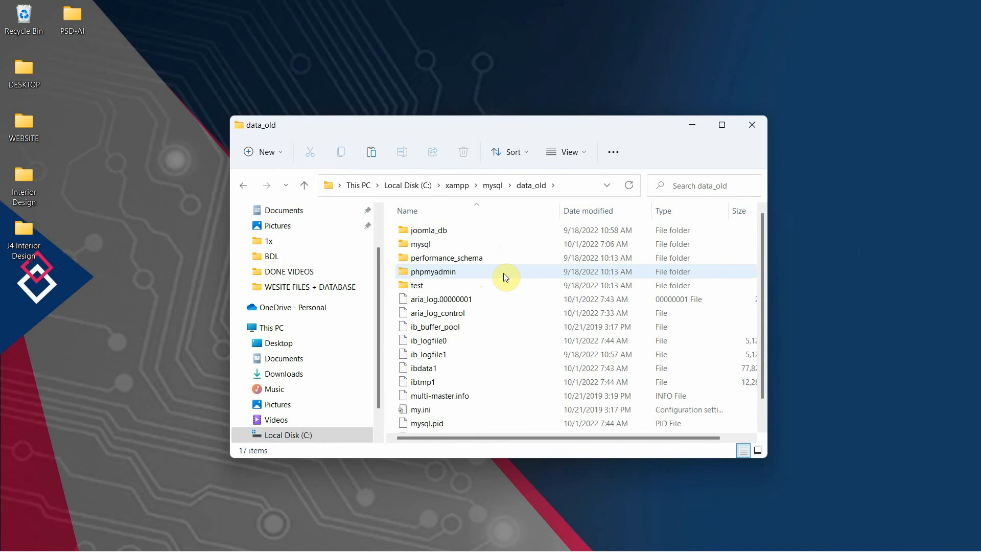
click(474, 233)
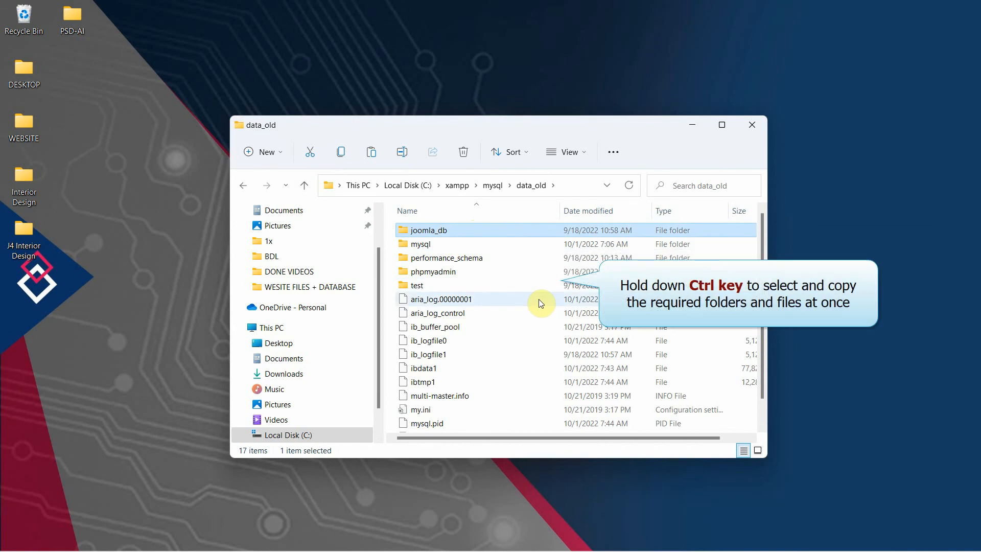
ctrl+click(470, 286)
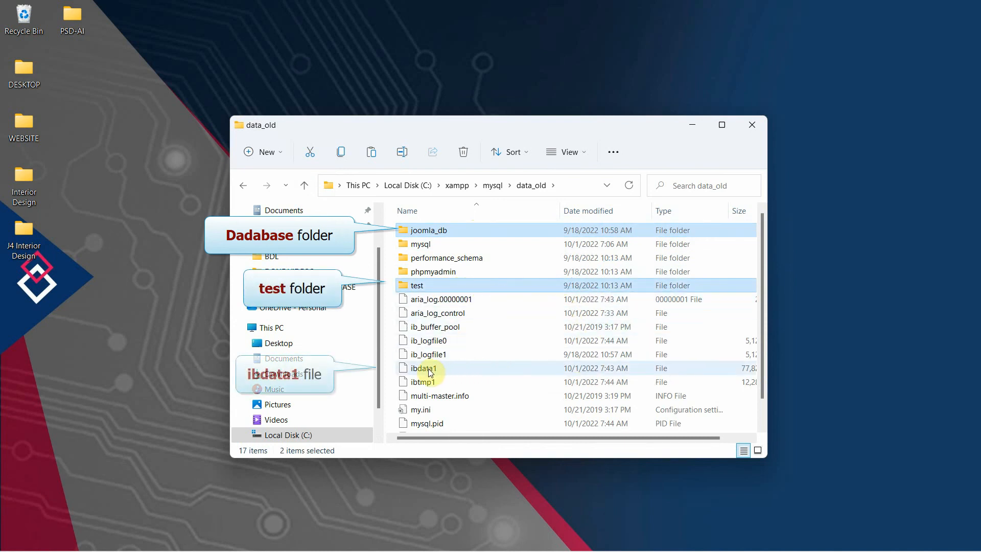
ctrl+click(484, 371)
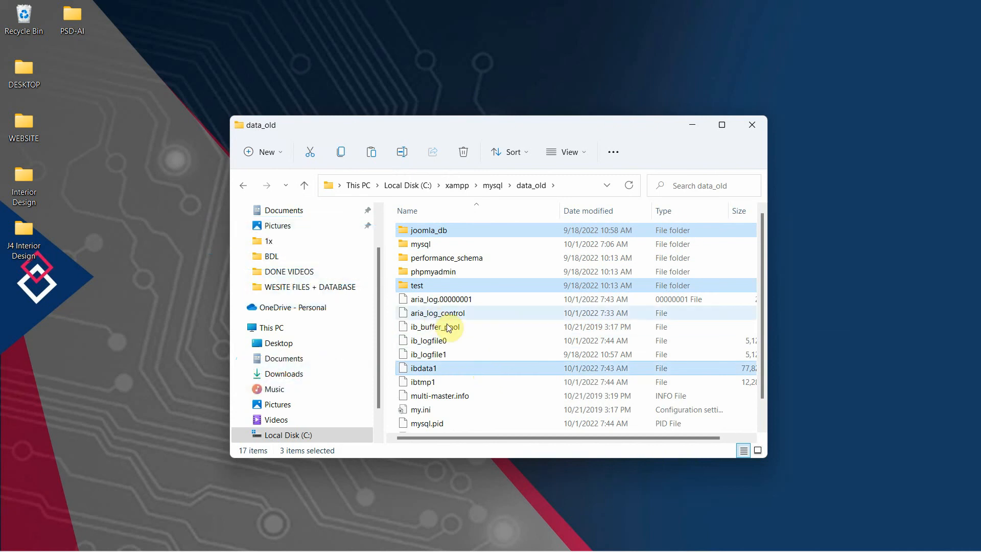
click(342, 155)
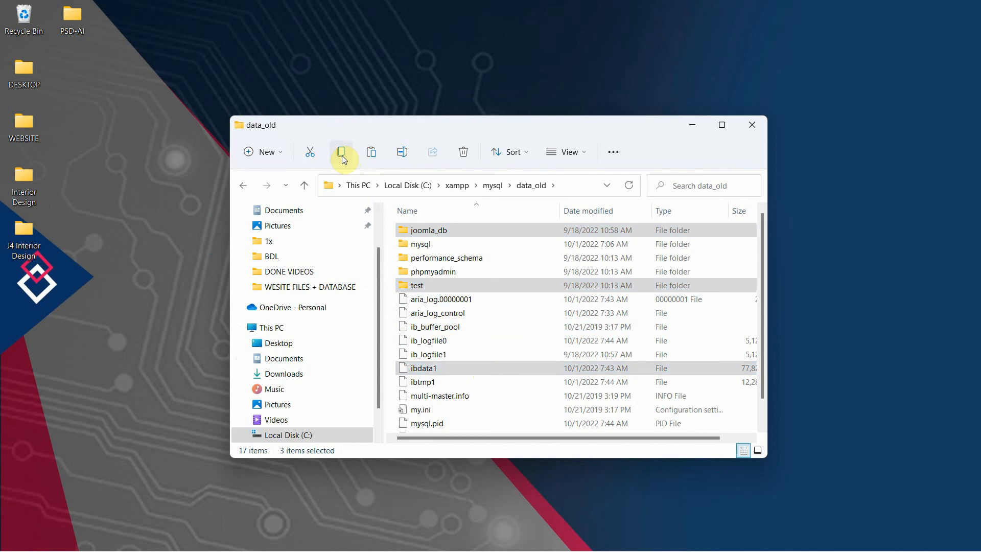
- Paste the copied database folders and ibdata1 into the mysql data folder, replacing the files with the same names
click(305, 186)
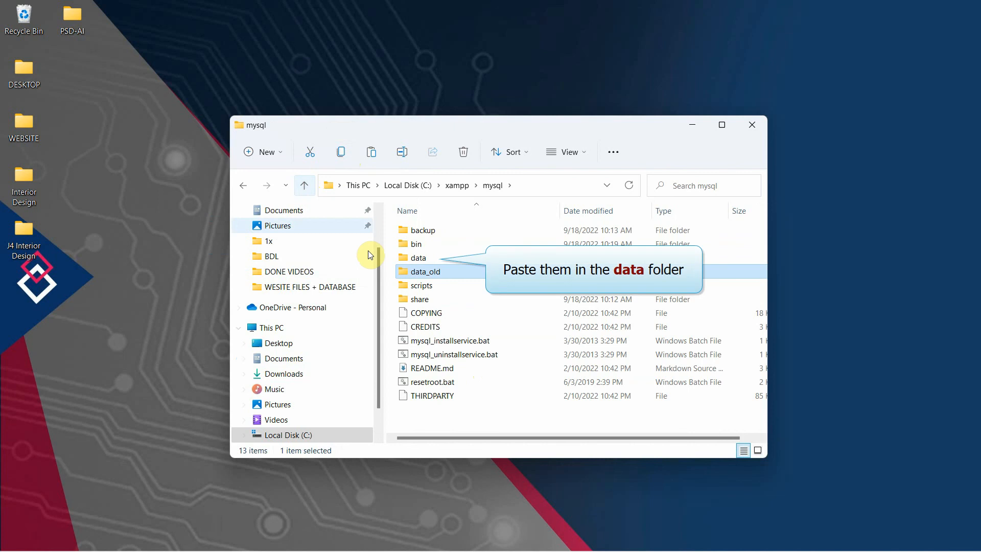
click(472, 257)
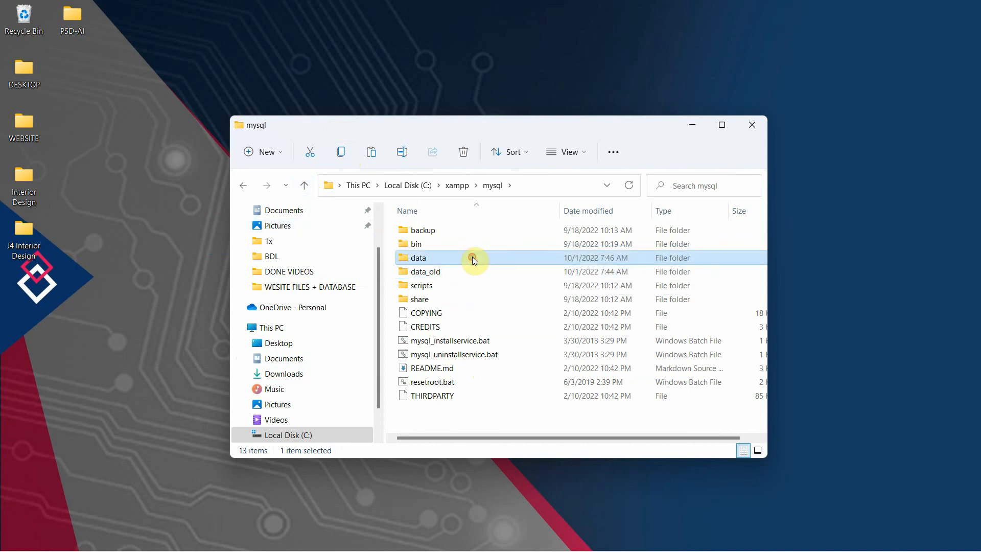
double_click(472, 257)
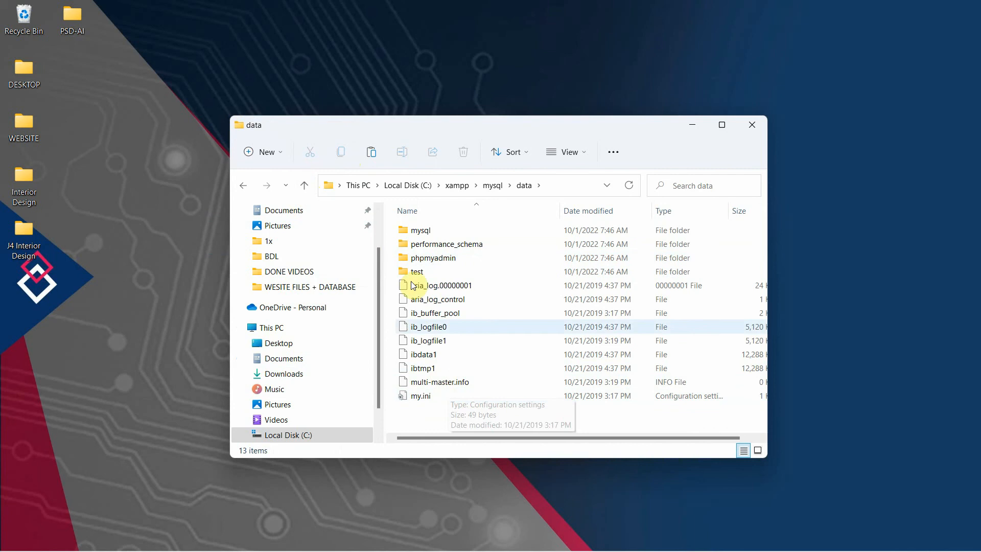
click(371, 153)
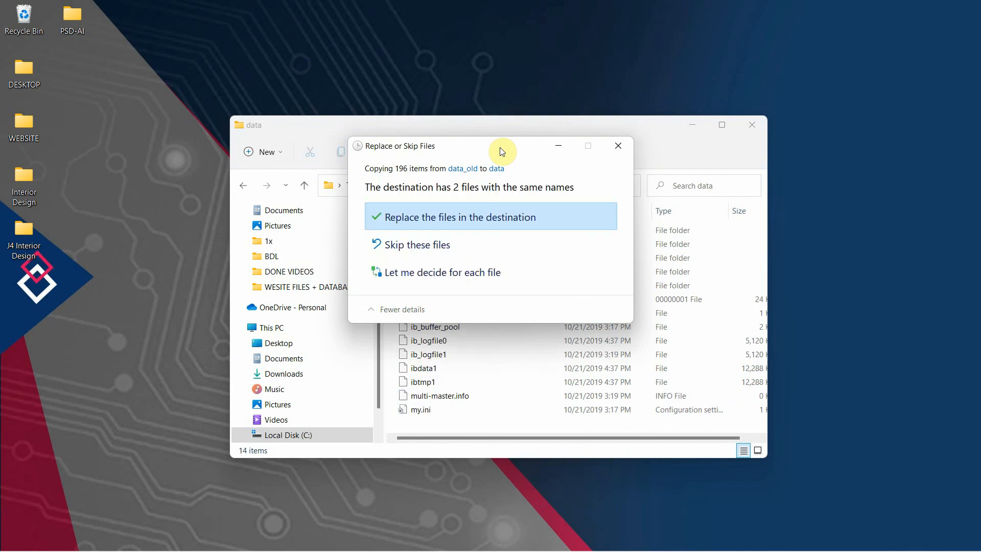
click(473, 221)
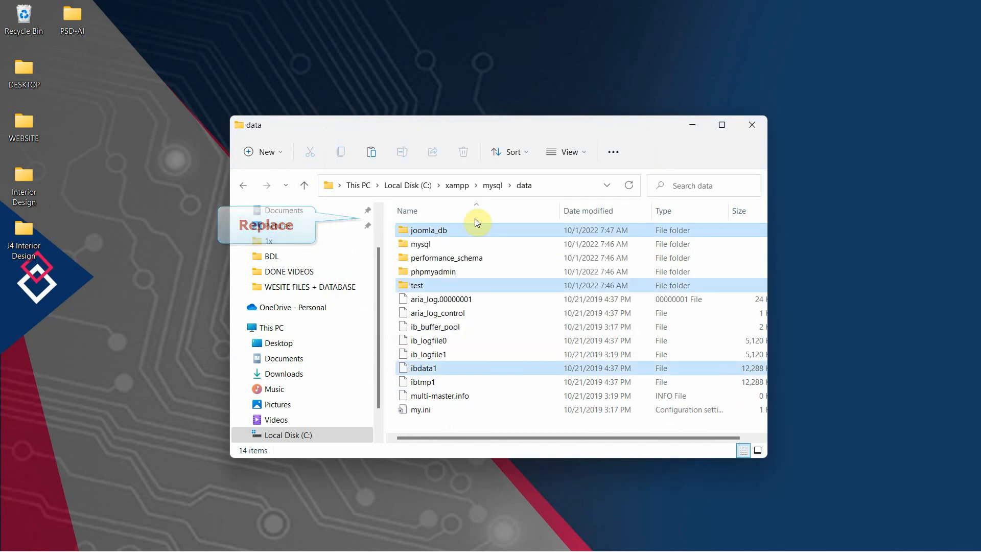
click(489, 425)
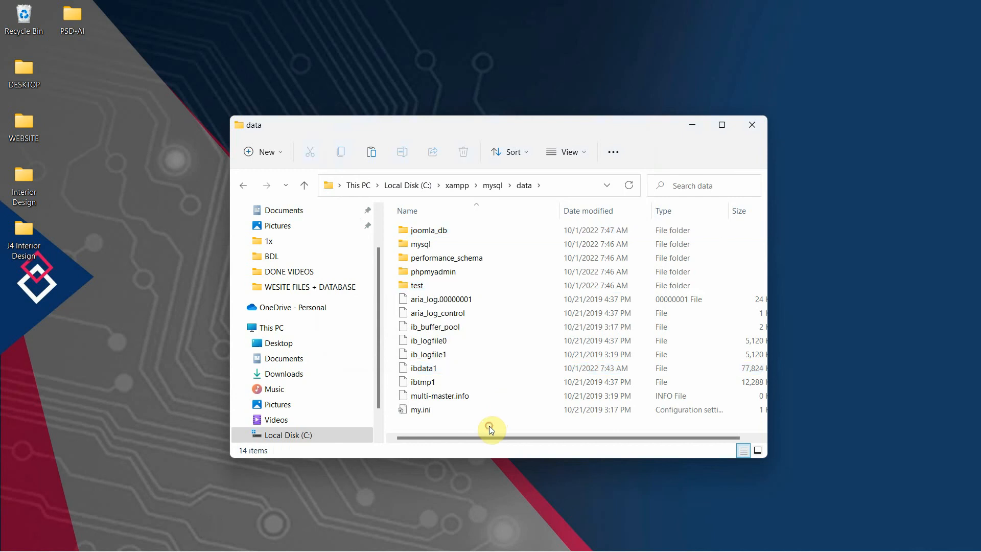
- Switch to the XAMPP Control Panel and start the MySQL module, then minimize the control panel
click(693, 125)
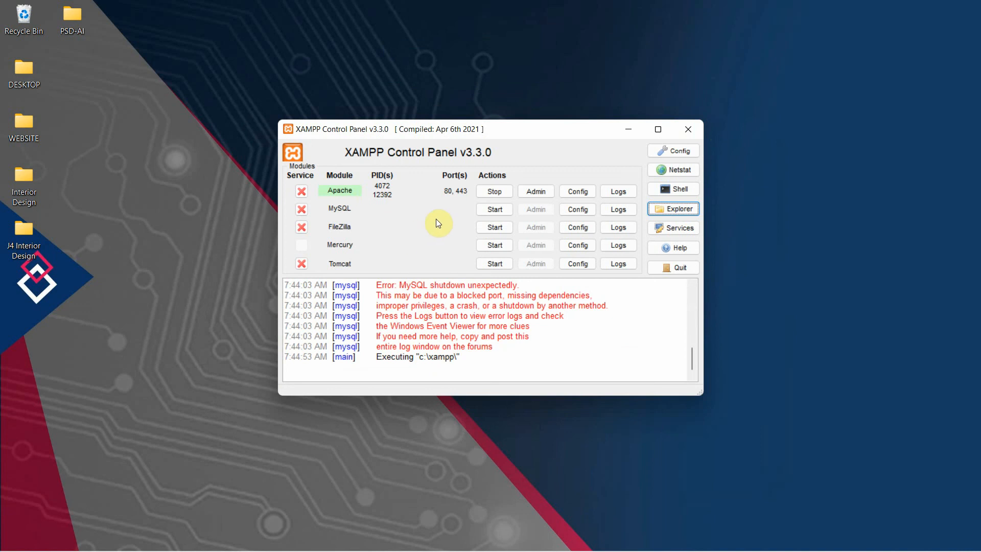
click(493, 209)
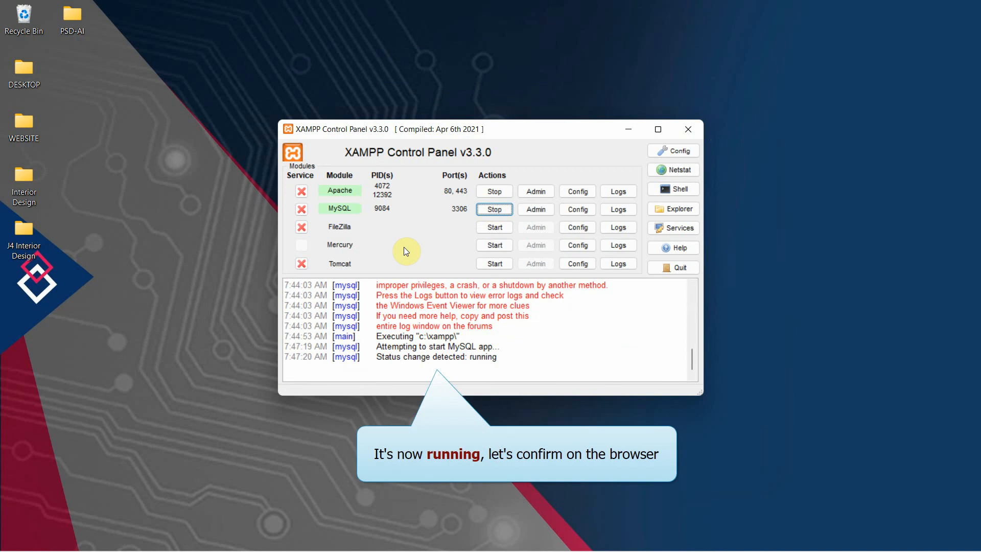
click(625, 131)
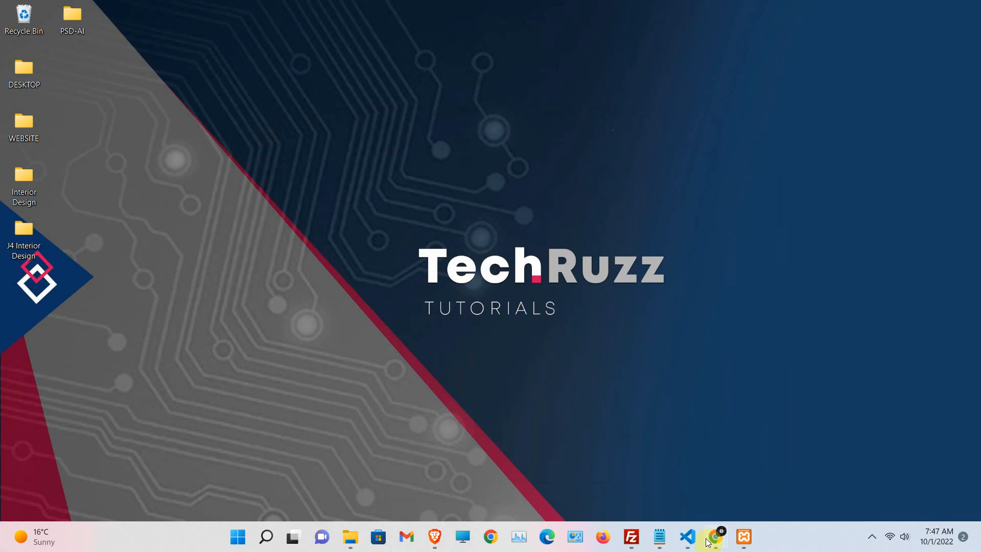
- Switch to the Chrome window with the local sites and reload localhost/phpmyadmin to check the database connection
mouse_move(716, 536)
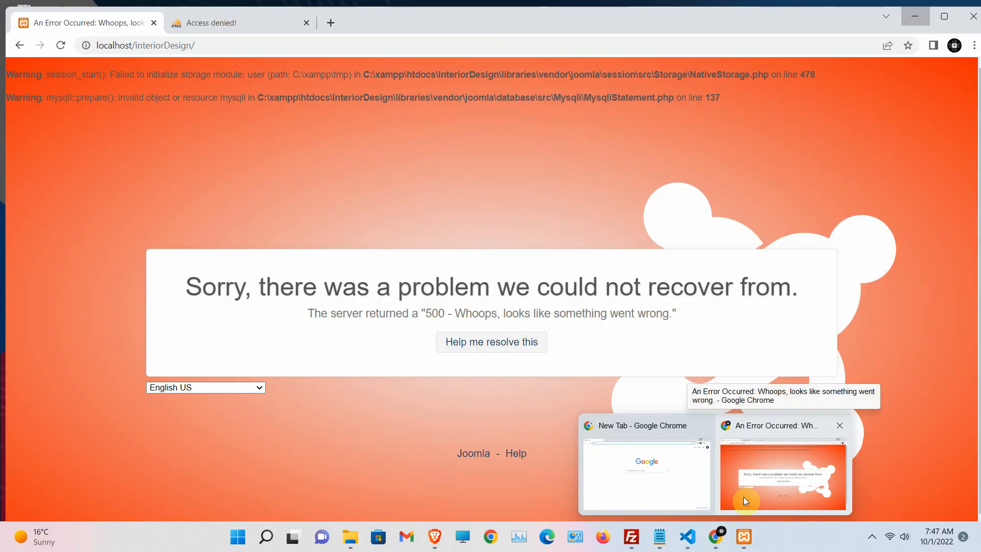
click(742, 499)
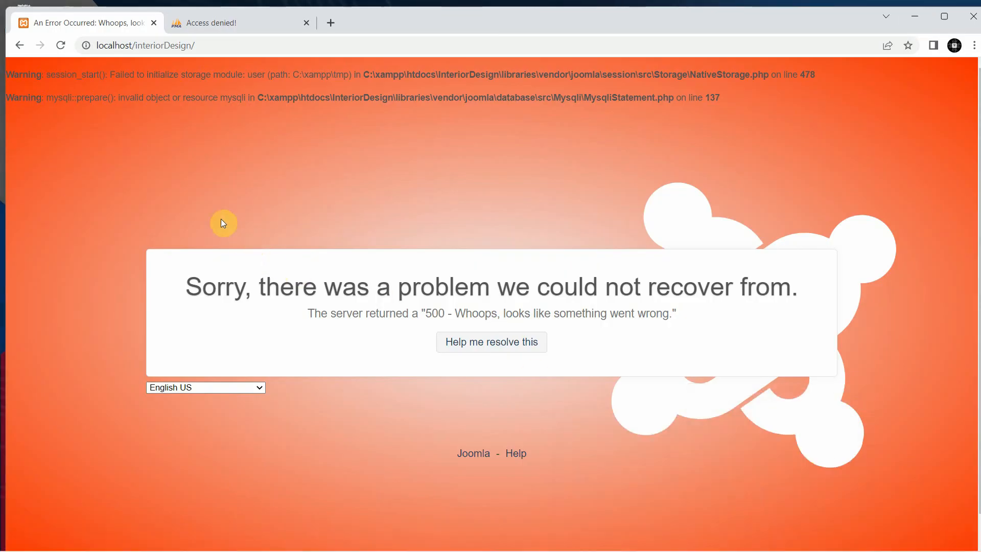
click(216, 22)
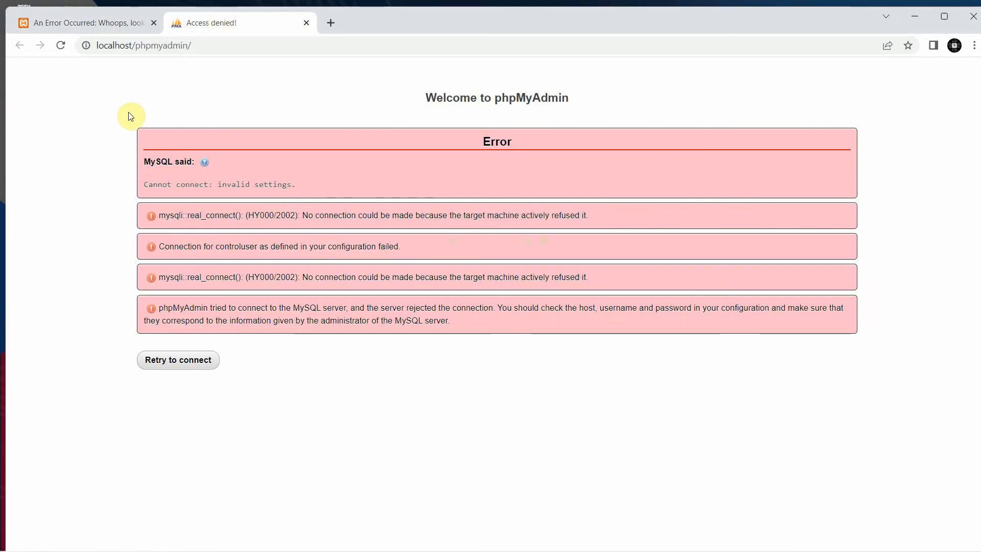
click(63, 47)
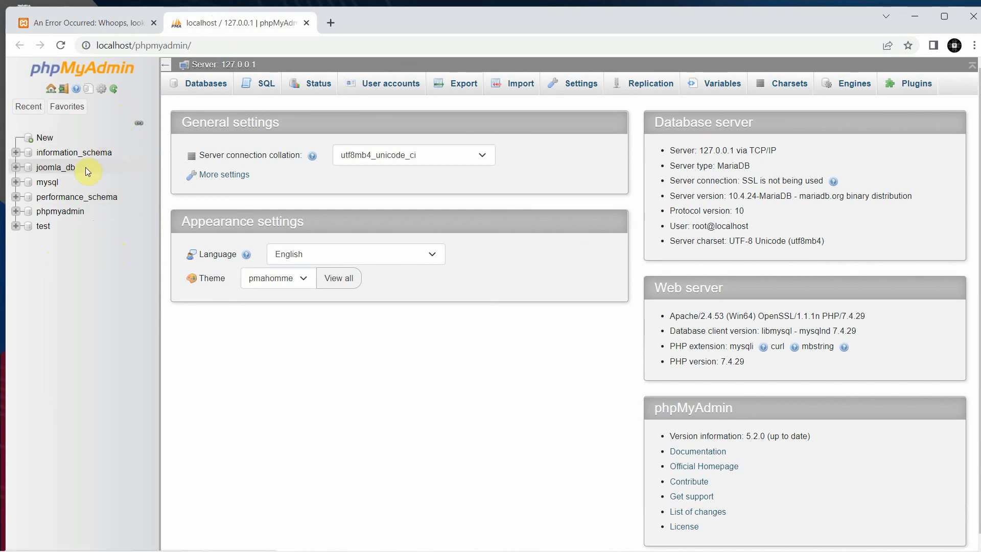
- Reload the localhost/InteriorDesign site and look through its home page, returning to the page header
click(110, 20)
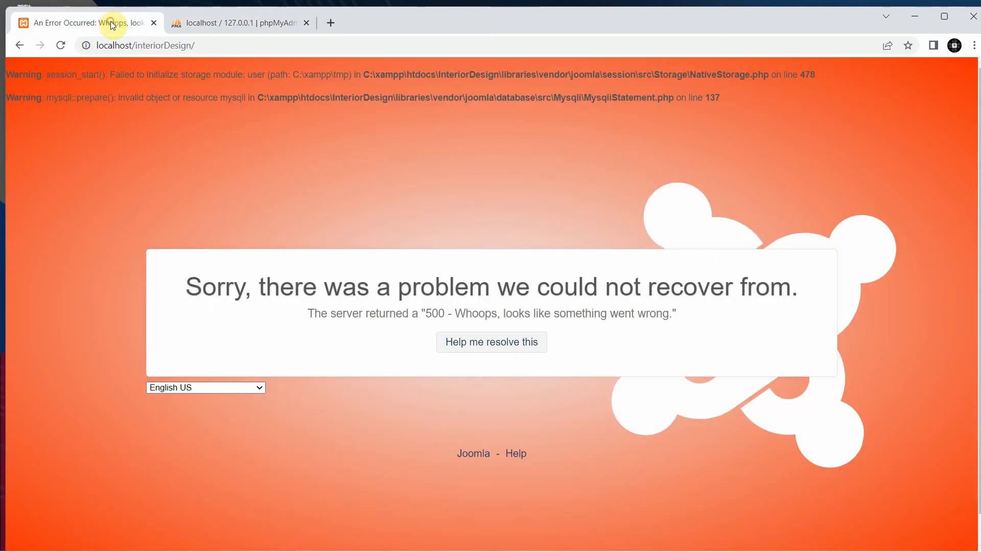
click(65, 47)
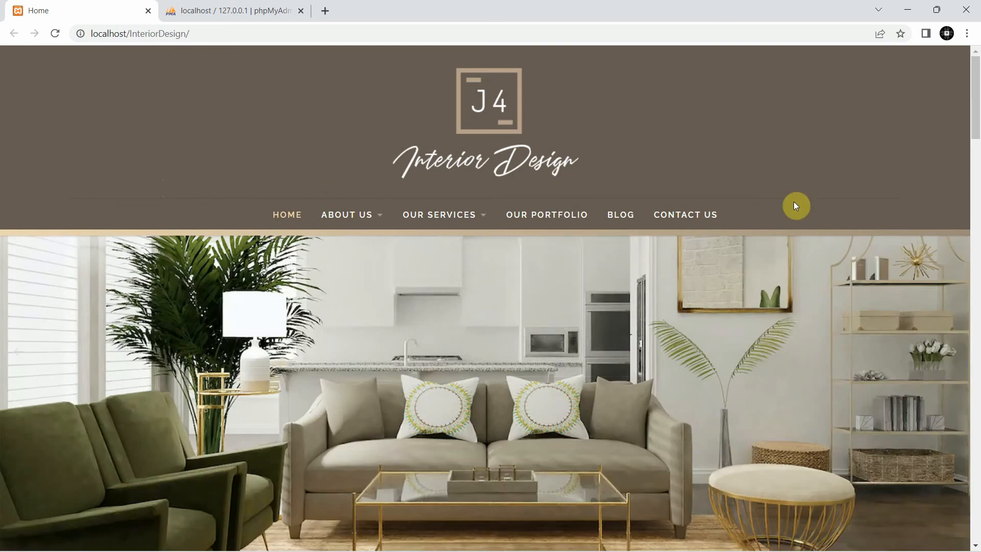
scroll(976, 109, down, 2)
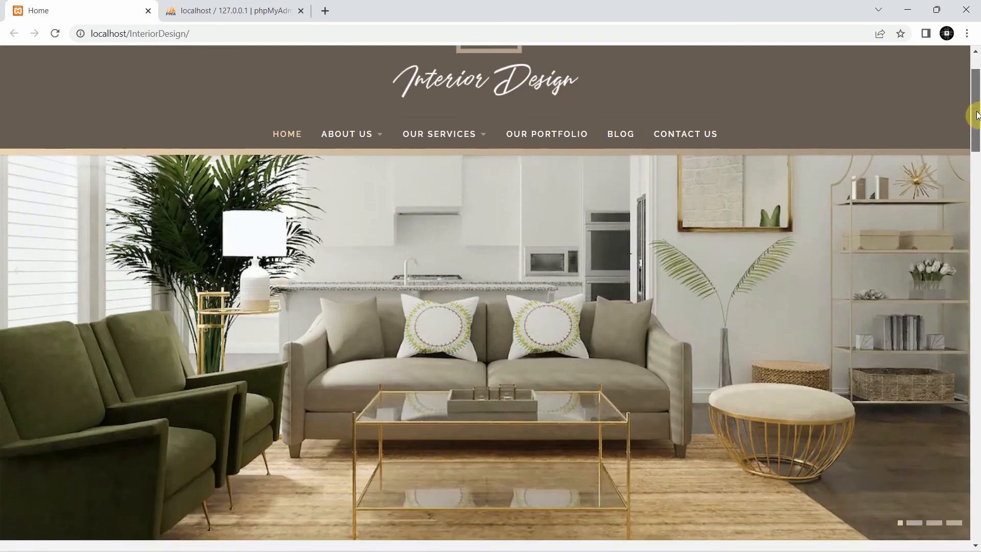
scroll(977, 93, up, 2)
scroll(977, 113, down, 5)
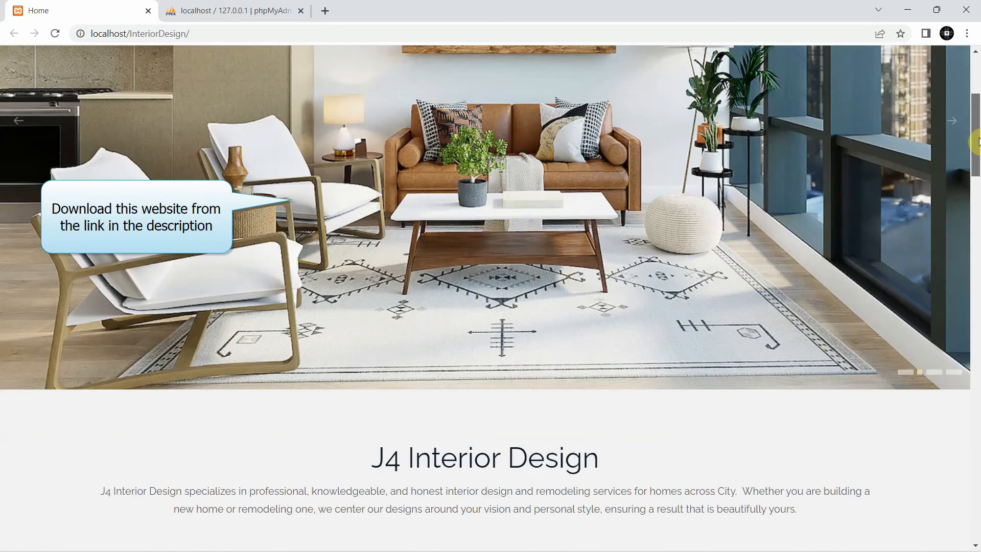
drag(977, 140, 977, 91)
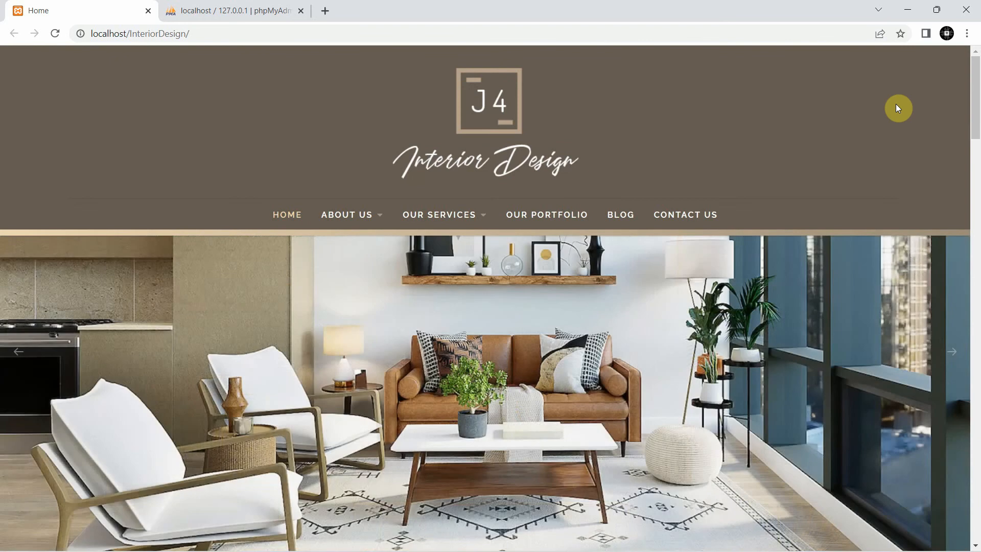